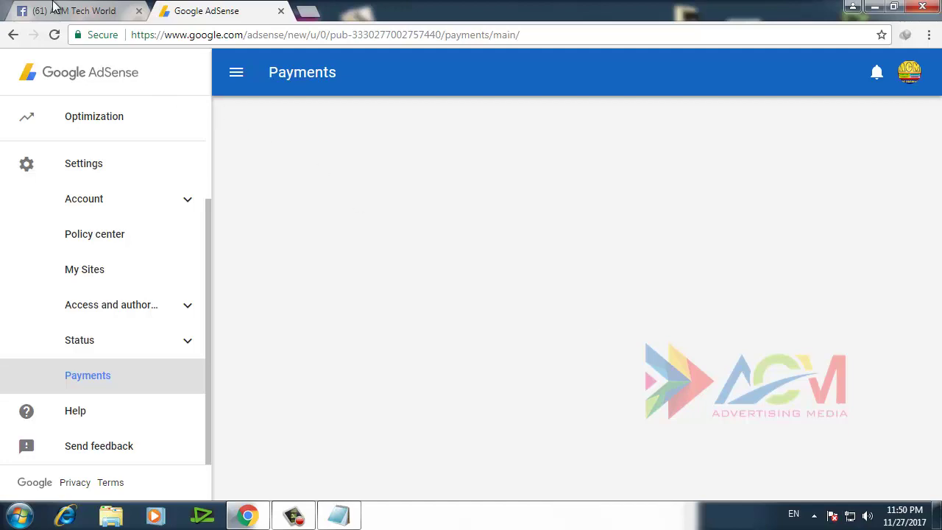
{"action": "left_click", "coordinate": [84, 13]}
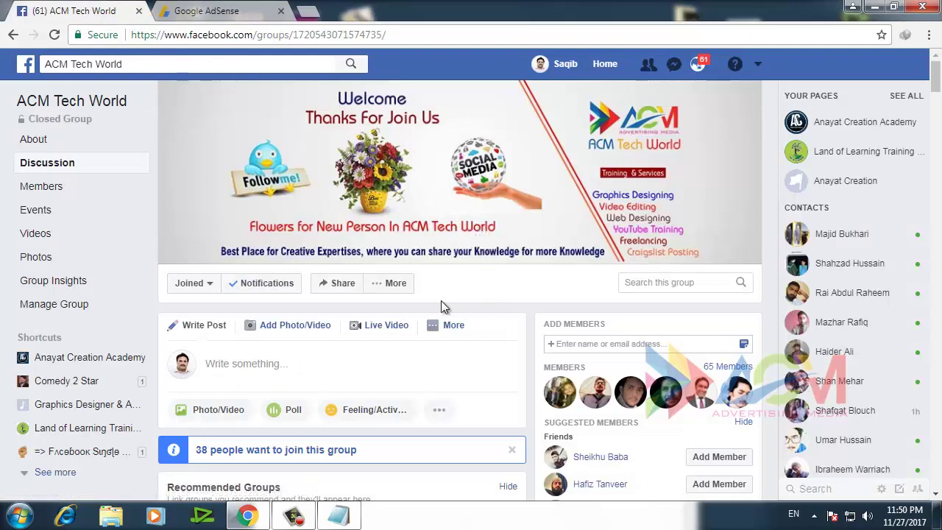
{"action": "scroll", "coordinate": [403, 307], "scroll_direction": "down", "scroll_amount": 7}
{"action": "scroll", "coordinate": [384, 318], "scroll_direction": "down", "scroll_amount": 3}
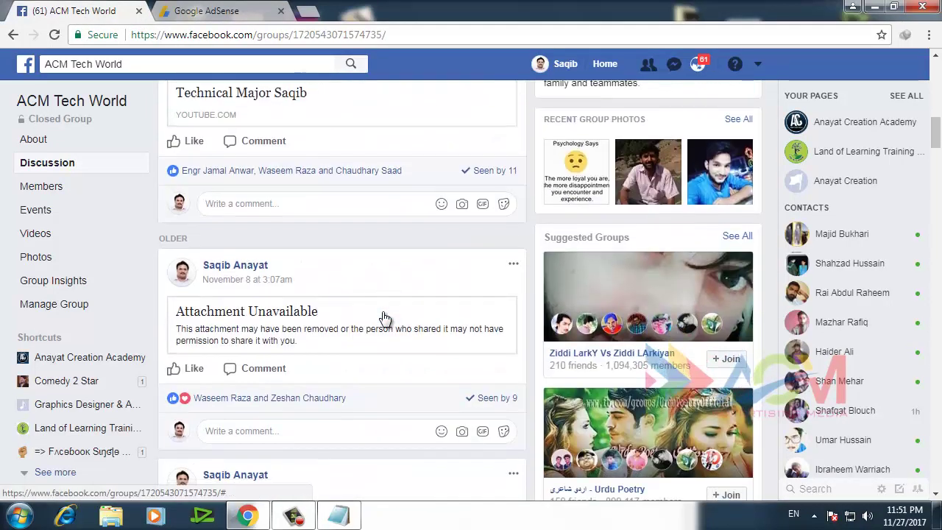
{"action": "scroll", "coordinate": [383, 315], "scroll_direction": "up", "scroll_amount": 6}
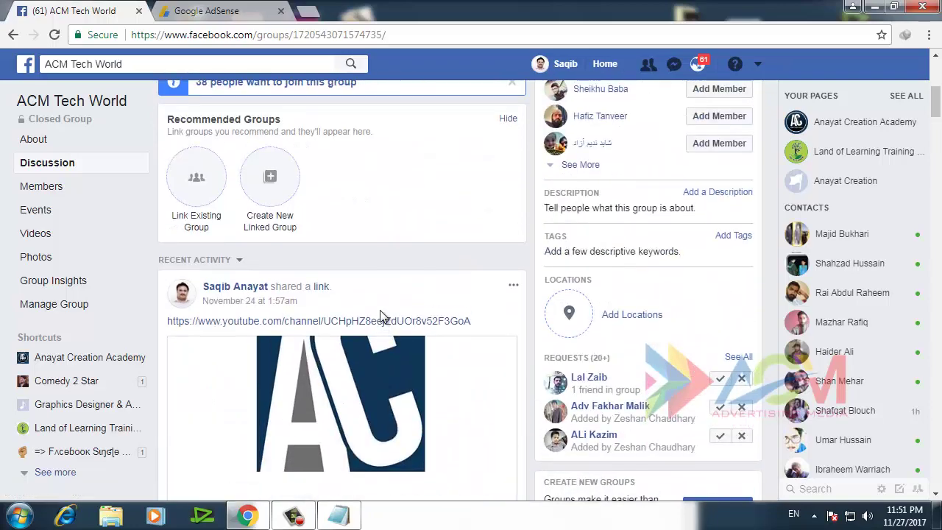
{"action": "scroll", "coordinate": [379, 310], "scroll_direction": "down", "scroll_amount": 5}
{"action": "scroll", "coordinate": [383, 317], "scroll_direction": "down", "scroll_amount": 3}
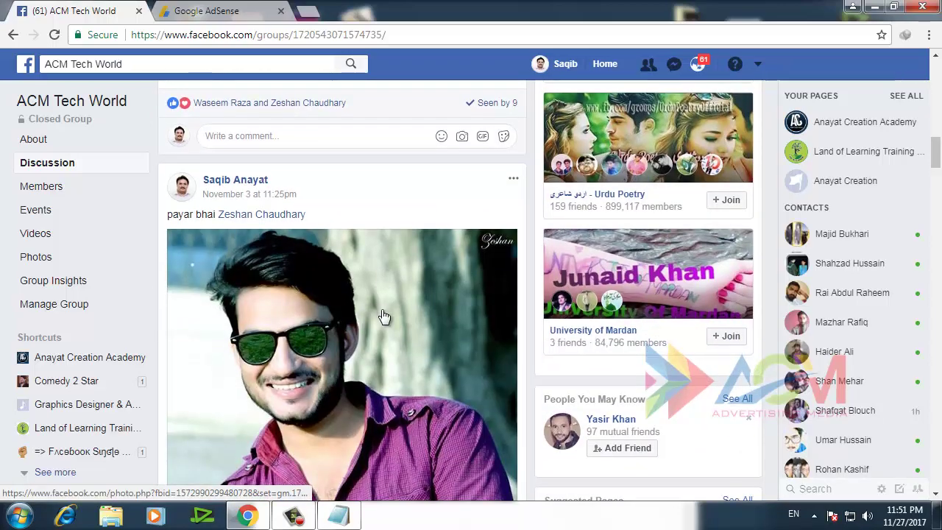
{"action": "scroll", "coordinate": [383, 316], "scroll_direction": "down", "scroll_amount": 4}
{"action": "scroll", "coordinate": [383, 313], "scroll_direction": "down", "scroll_amount": 3}
{"action": "scroll", "coordinate": [383, 310], "scroll_direction": "down", "scroll_amount": 3}
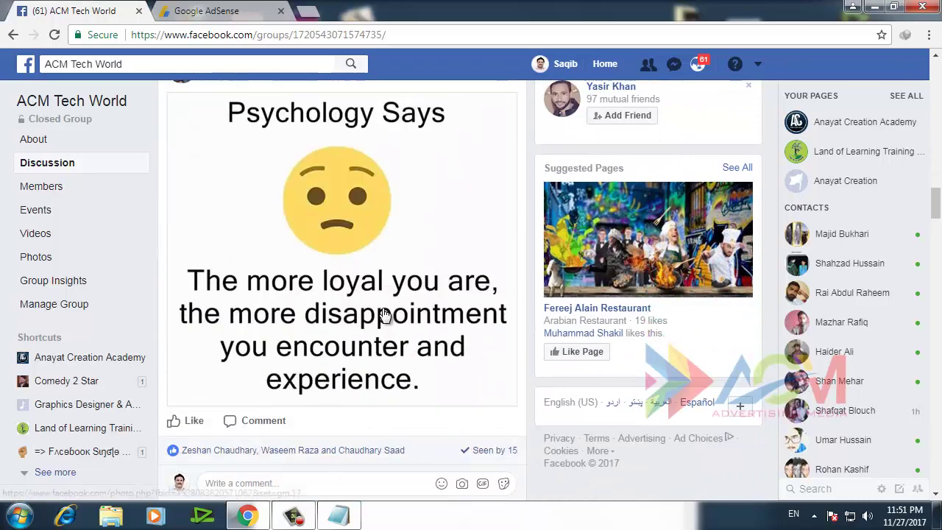
{"action": "scroll", "coordinate": [382, 307], "scroll_direction": "up", "scroll_amount": 10}
{"action": "scroll", "coordinate": [383, 309], "scroll_direction": "up", "scroll_amount": 8}
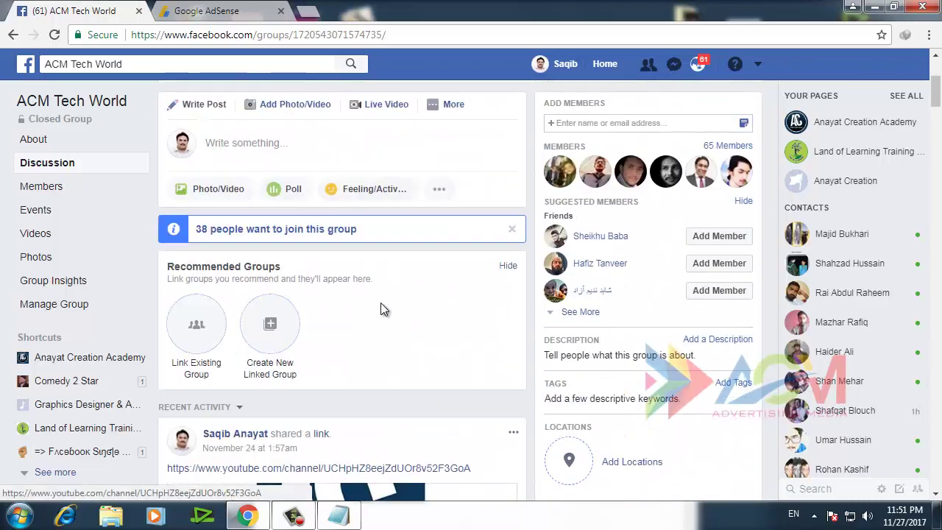
{"action": "scroll", "coordinate": [380, 303], "scroll_direction": "up", "scroll_amount": 4}
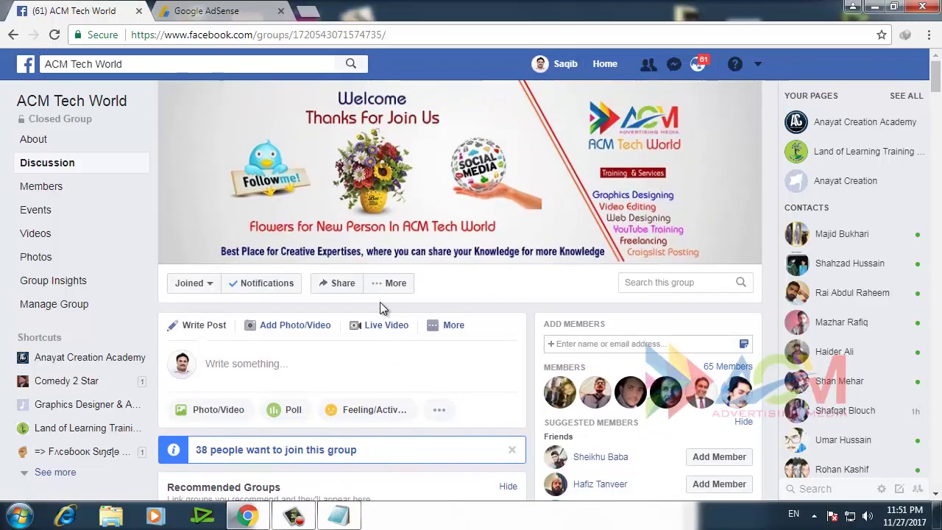
{"action": "left_click", "coordinate": [210, 8]}
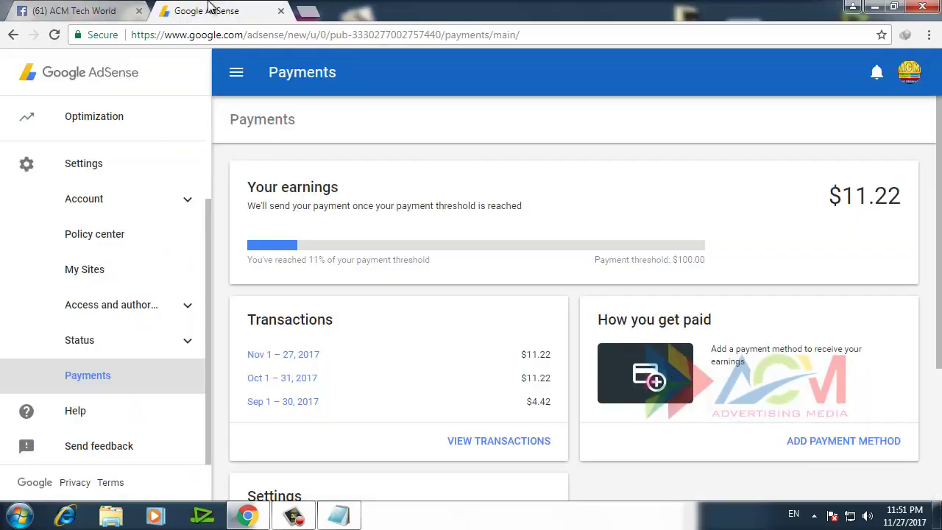
{"action": "left_click", "coordinate": [118, 12]}
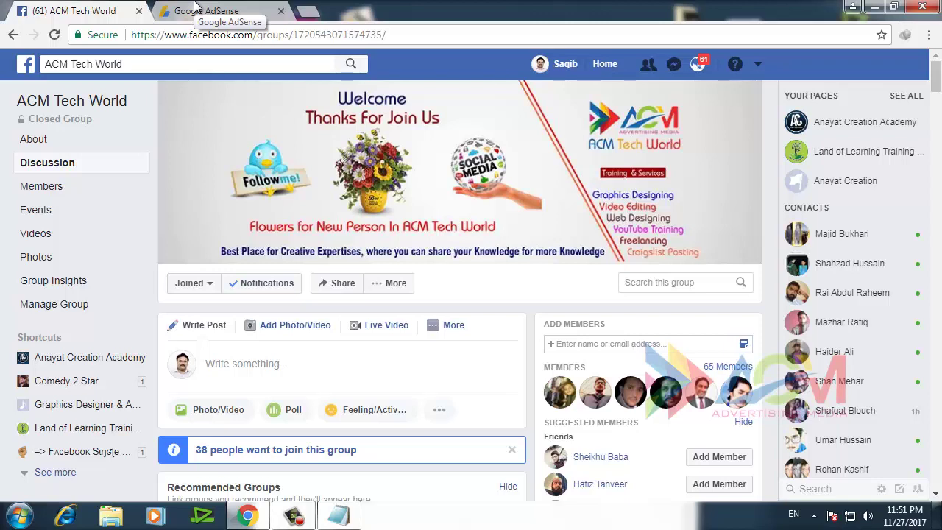
{"action": "left_click", "coordinate": [197, 8]}
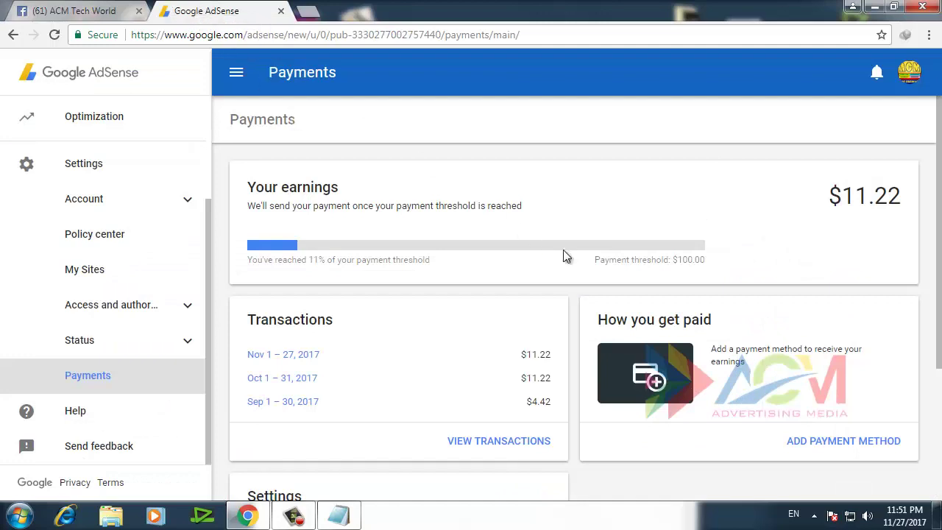
Review the Payments page, highlighting the Your earnings heading and threshold progress line
{"action": "scroll", "coordinate": [742, 251], "scroll_direction": "down", "scroll_amount": 2}
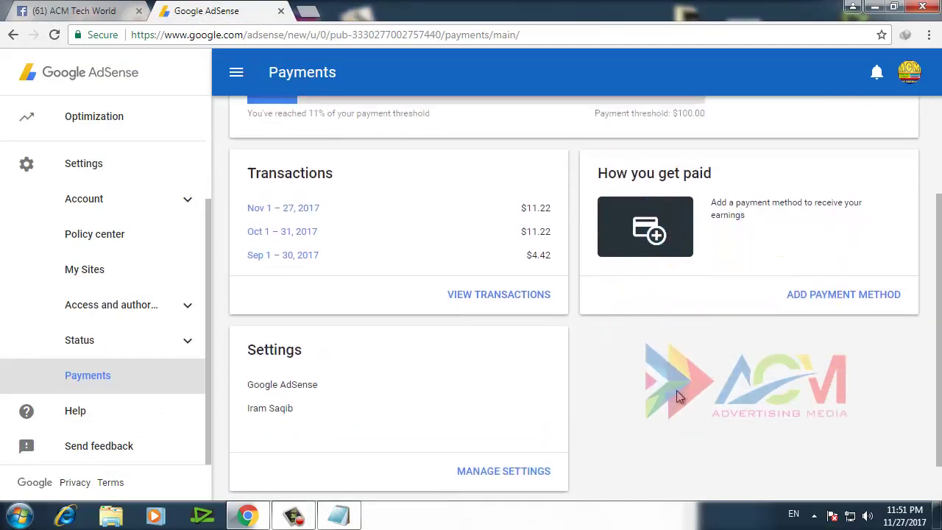
{"action": "scroll", "coordinate": [677, 390], "scroll_direction": "up", "scroll_amount": 2}
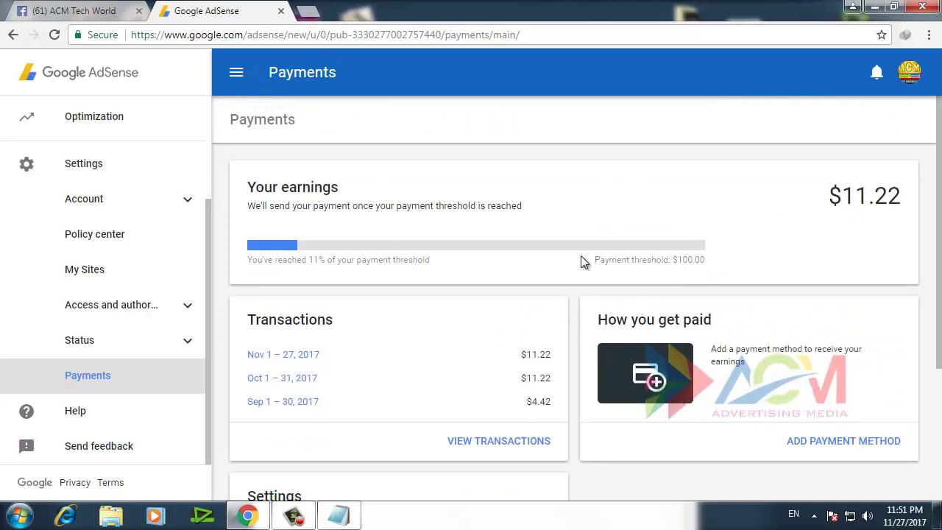
{"action": "left_click_drag", "start_coordinate": [255, 187], "coordinate": [339, 188]}
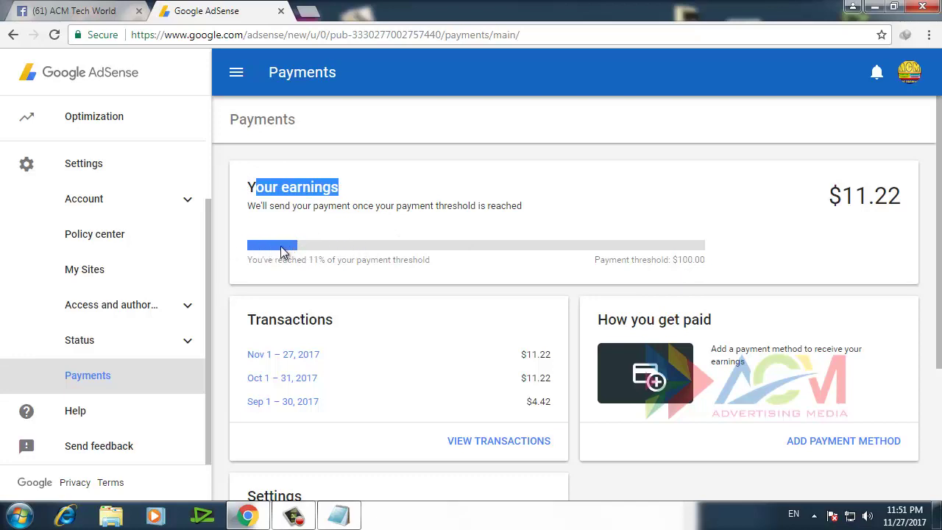
{"action": "left_click_drag", "start_coordinate": [264, 260], "coordinate": [380, 257]}
{"action": "left_click", "coordinate": [406, 256]}
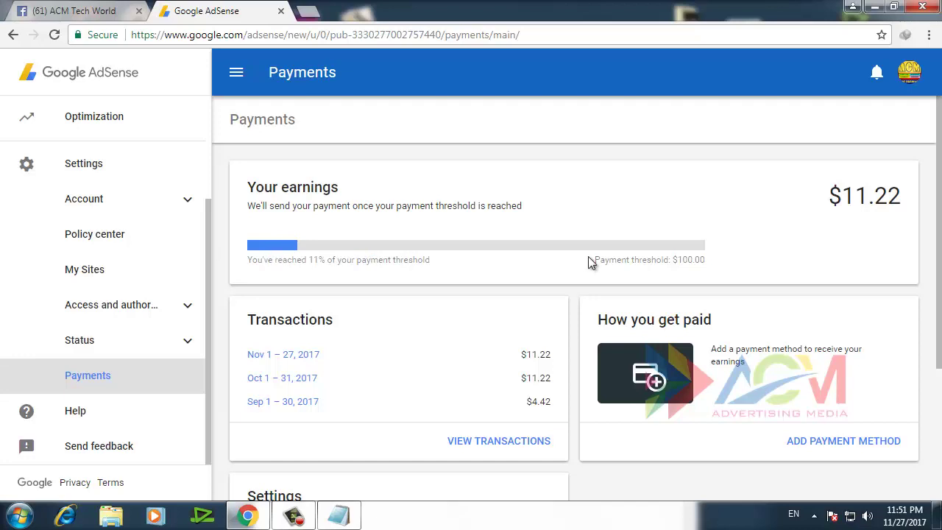
Check the $100.00 payment threshold and scroll through the monthly transactions
{"action": "left_click_drag", "start_coordinate": [617, 260], "coordinate": [709, 263]}
{"action": "left_click", "coordinate": [708, 265]}
{"action": "left_click_drag", "start_coordinate": [673, 261], "coordinate": [733, 262]}
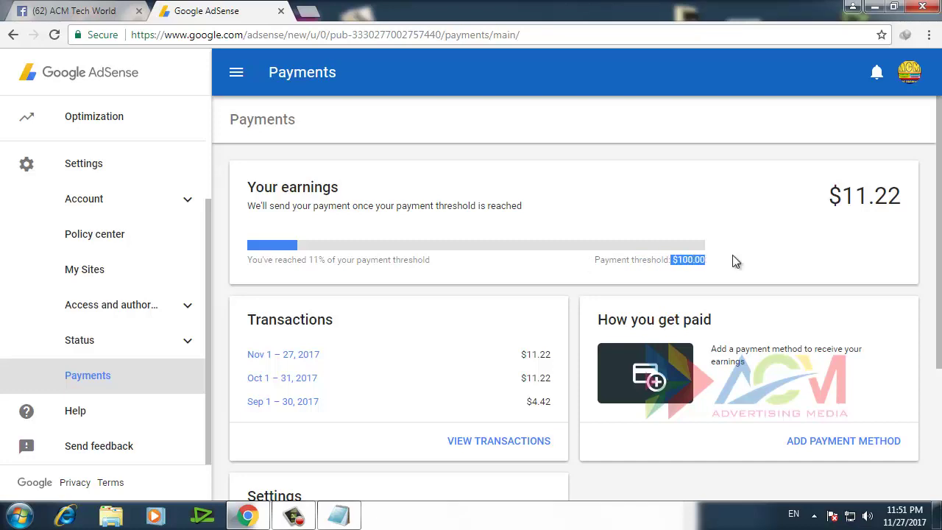
{"action": "left_click", "coordinate": [736, 262]}
{"action": "scroll", "coordinate": [667, 318], "scroll_direction": "down", "scroll_amount": 3}
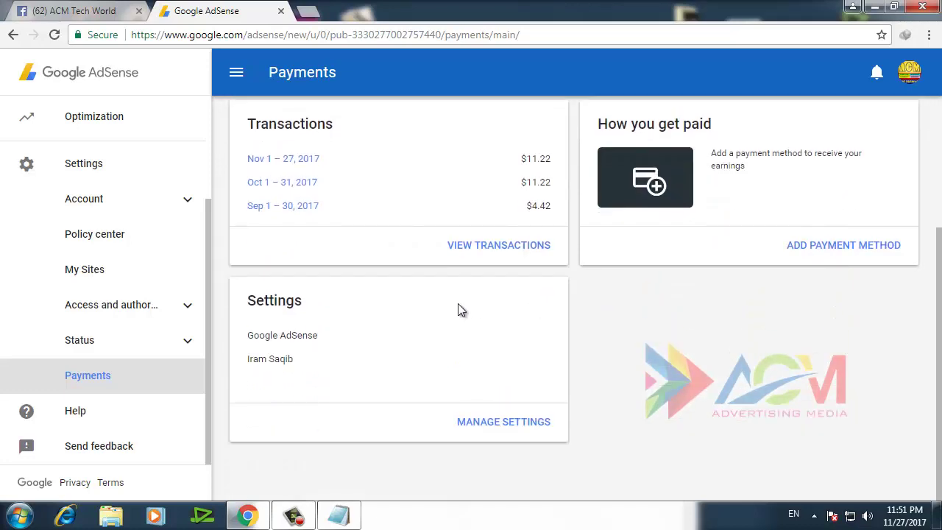
{"action": "scroll", "coordinate": [459, 309], "scroll_direction": "up", "scroll_amount": 3}
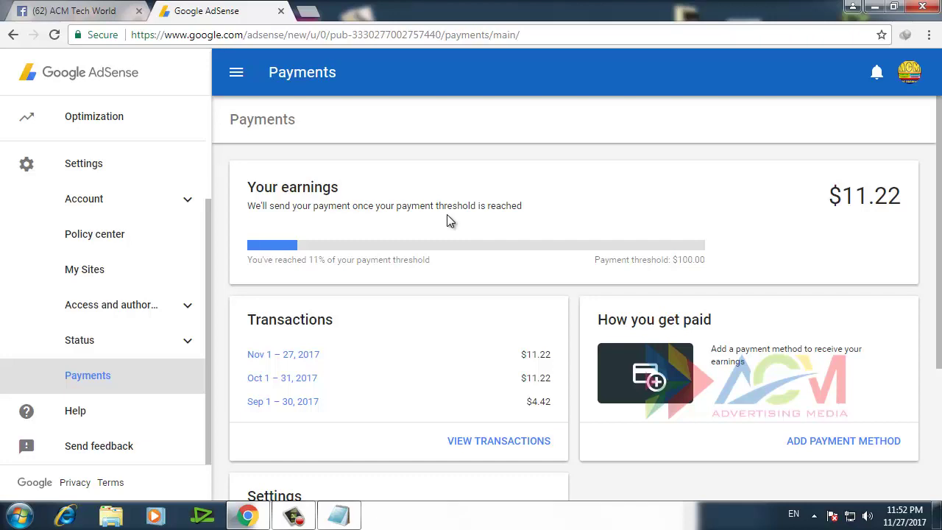
{"action": "scroll", "coordinate": [447, 218], "scroll_direction": "down", "scroll_amount": 2}
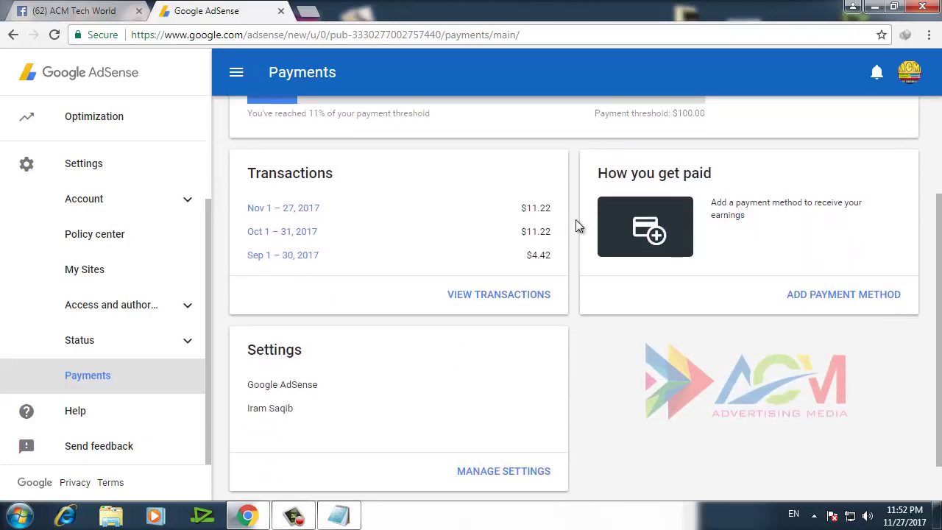
{"action": "scroll", "coordinate": [576, 220], "scroll_direction": "up", "scroll_amount": 1}
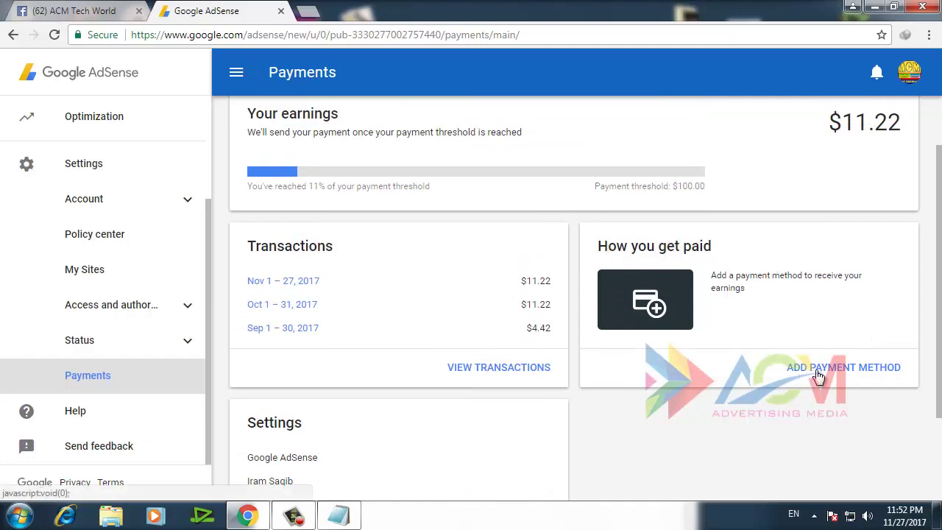
Start adding a payment method from the How you get paid card to reach the Add a payment method page
{"action": "left_click", "coordinate": [854, 375]}
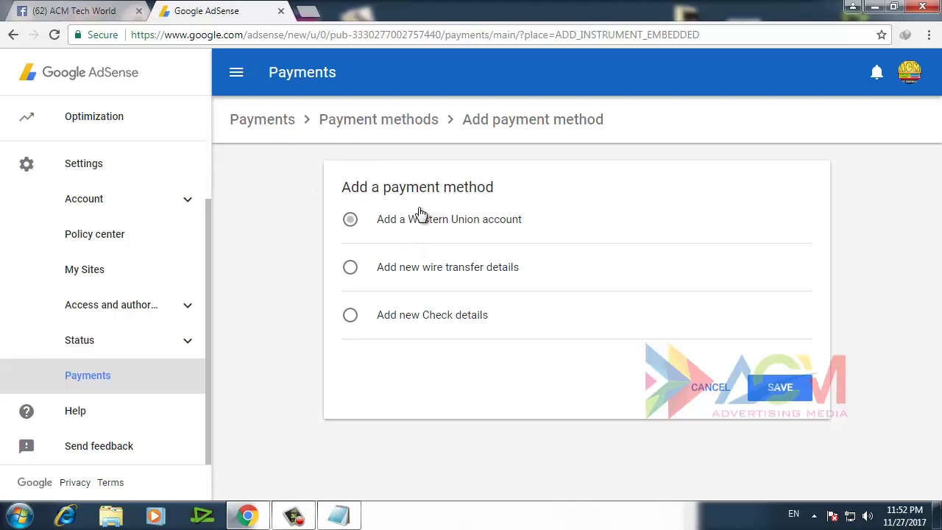
{"action": "left_click_drag", "start_coordinate": [339, 193], "coordinate": [487, 195]}
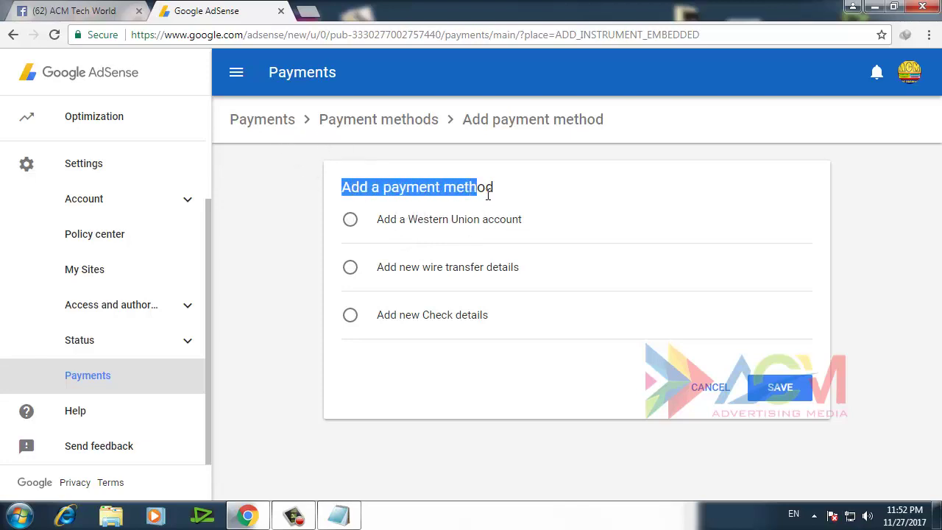
{"action": "left_click", "coordinate": [537, 188]}
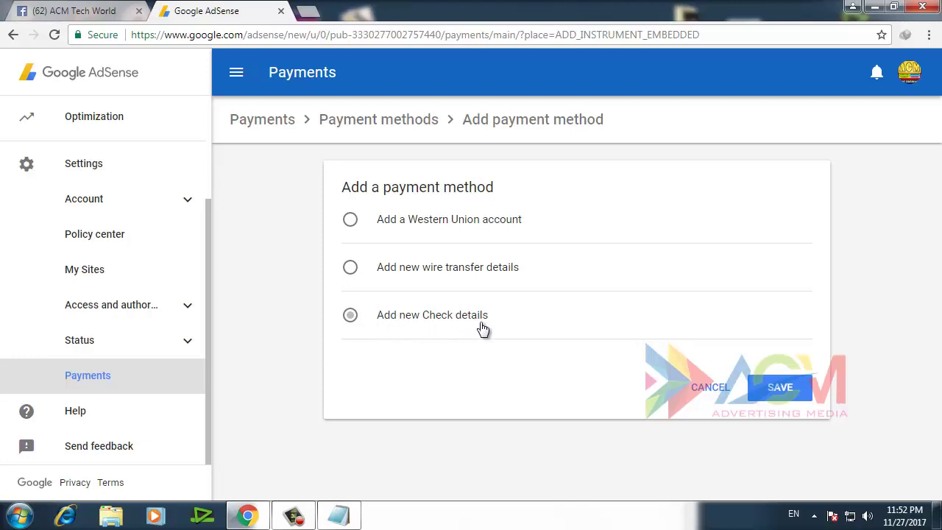
Choose Western Union and enter the recipient's first and last name
{"action": "left_click", "coordinate": [395, 224]}
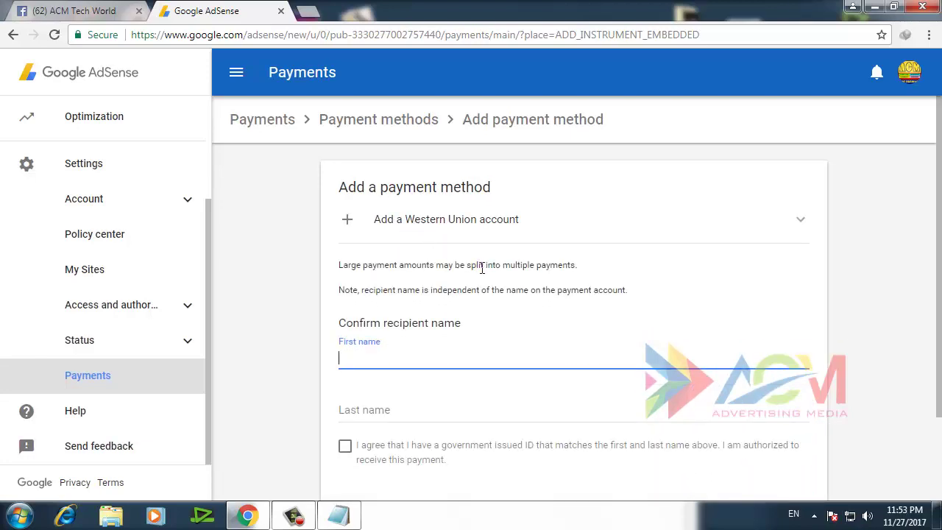
{"action": "scroll", "coordinate": [481, 271], "scroll_direction": "down", "scroll_amount": 1}
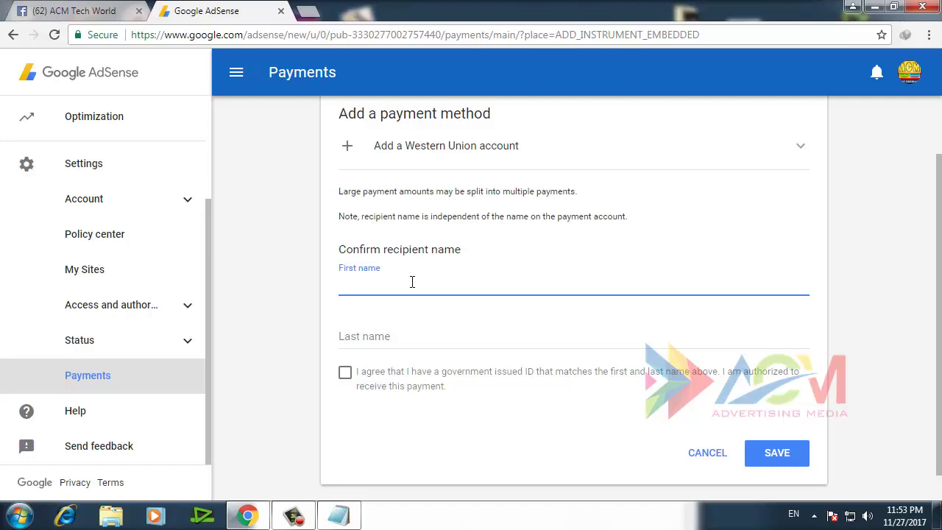
{"action": "key", "text": "Tab"}
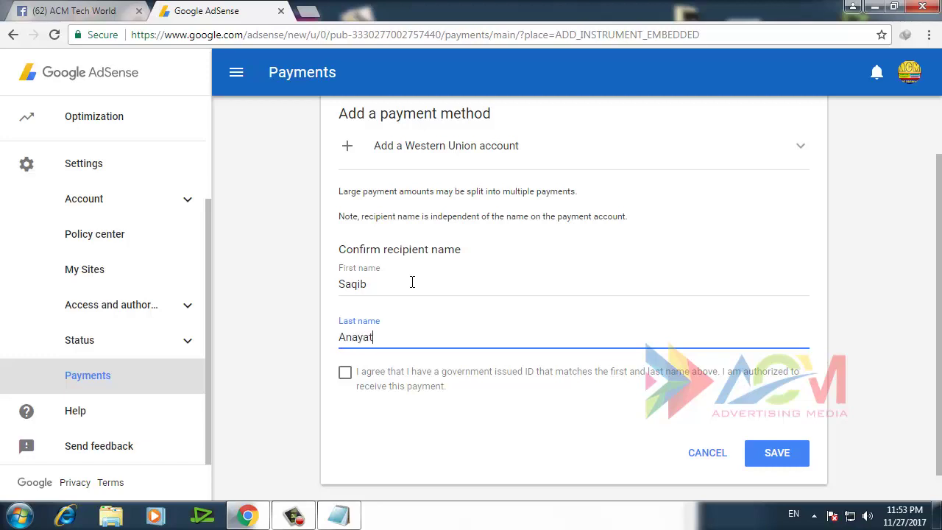
Tick the government ID agreement checkbox on the Western Union form
{"action": "scroll", "coordinate": [410, 289], "scroll_direction": "down", "scroll_amount": 1}
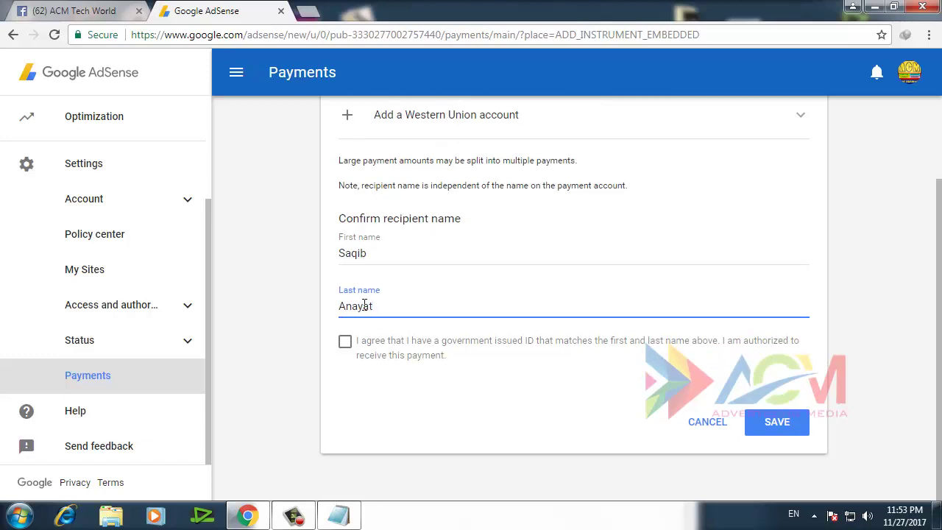
{"action": "left_click", "coordinate": [346, 343]}
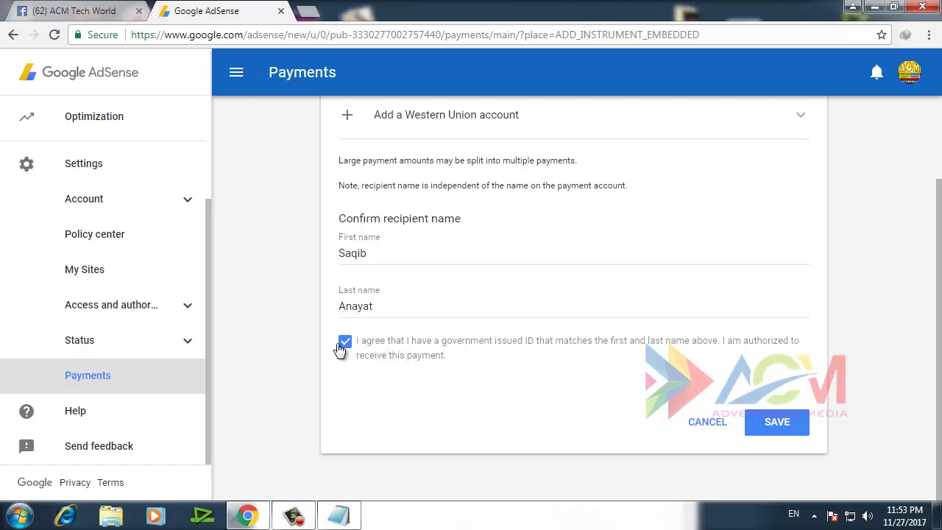
{"action": "scroll", "coordinate": [471, 294], "scroll_direction": "up", "scroll_amount": 1}
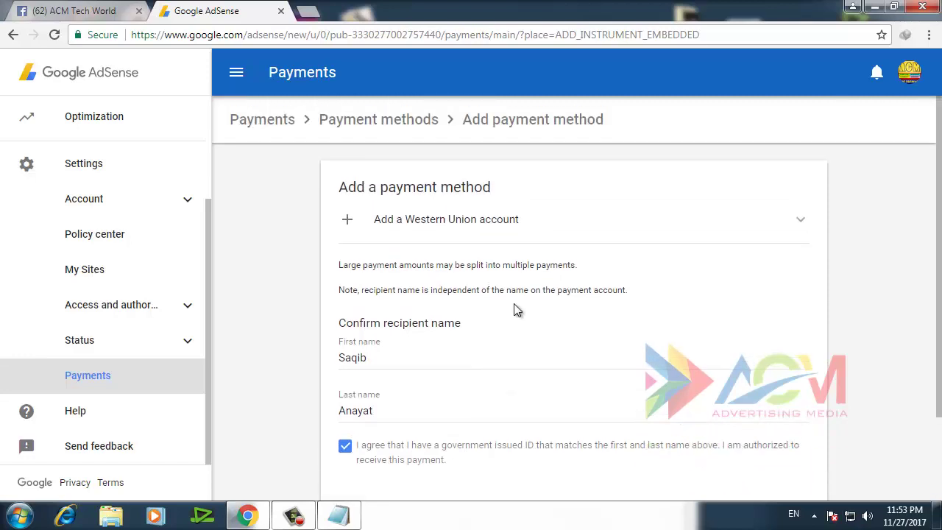
{"action": "scroll", "coordinate": [515, 311], "scroll_direction": "down", "scroll_amount": 2}
Save the Western Union account, change its status from None to Primary, then return to Home
{"action": "left_click", "coordinate": [777, 423]}
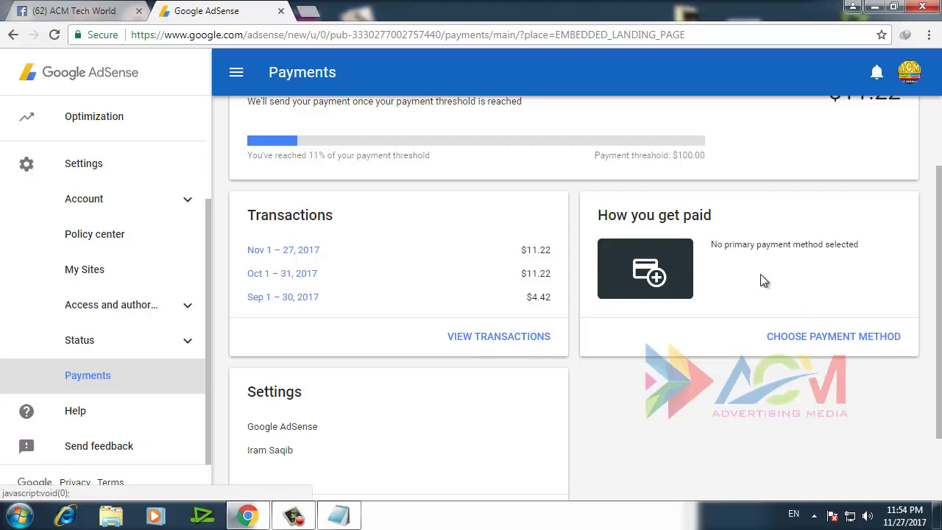
{"action": "left_click", "coordinate": [824, 338]}
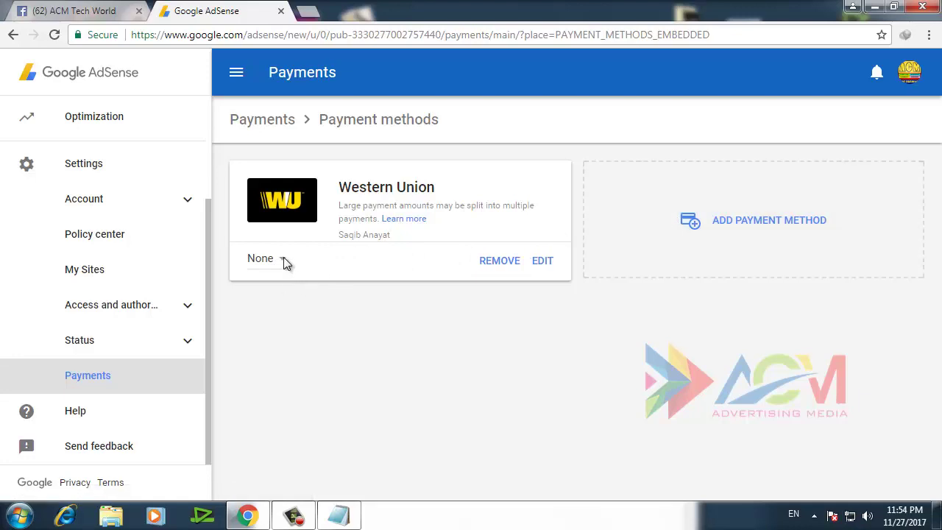
{"action": "left_click", "coordinate": [285, 259]}
{"action": "left_click", "coordinate": [301, 246]}
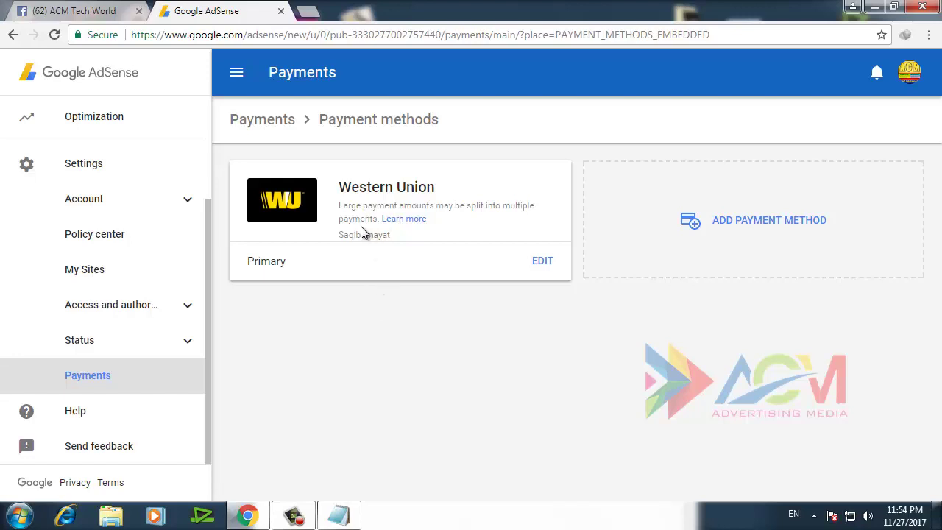
{"action": "left_click", "coordinate": [121, 86]}
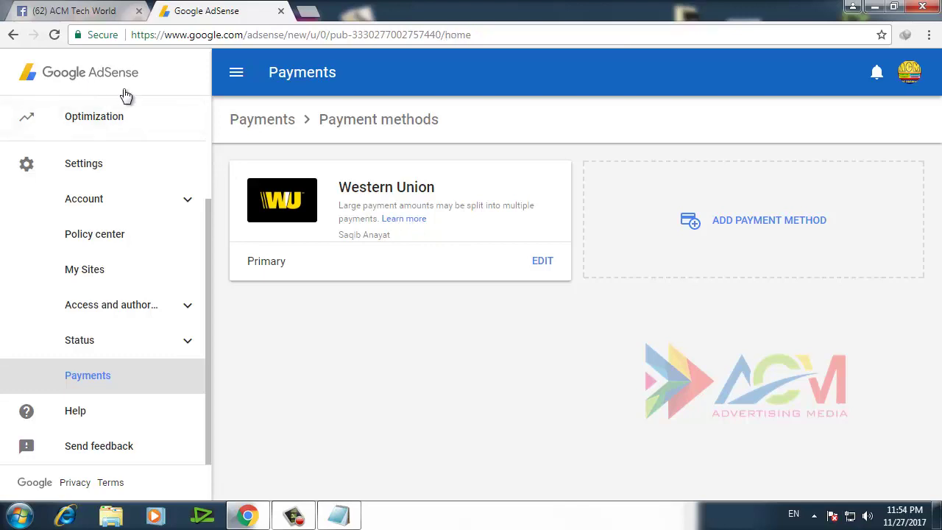